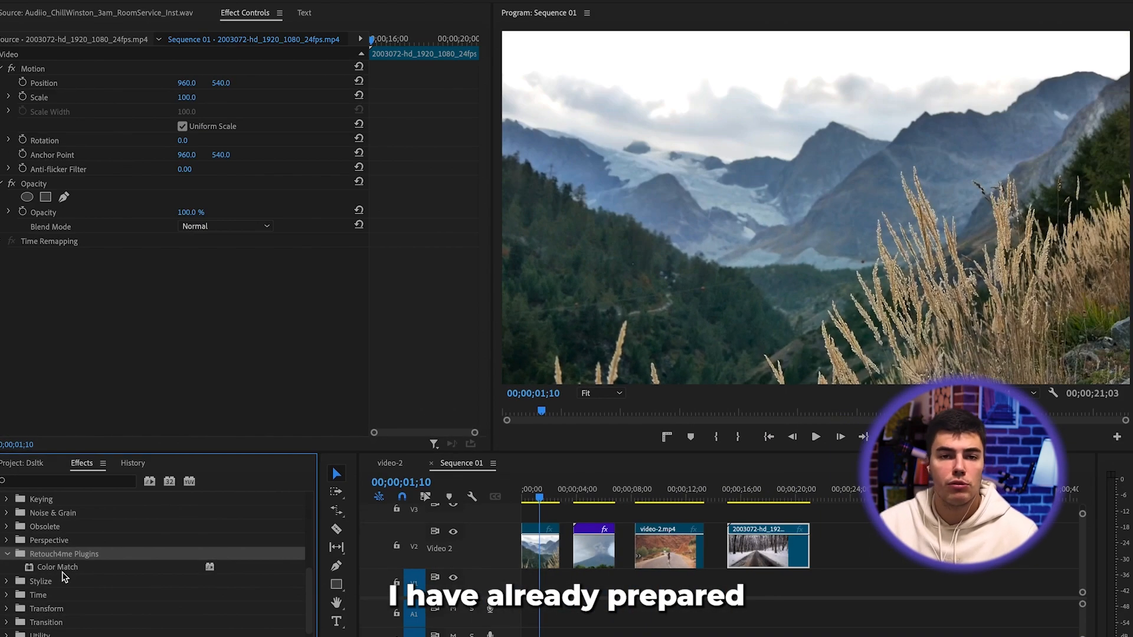
Preview the clips in the sequence and apply the Retouch4me Color Match effect to all four of them.
left_click(986, 310)
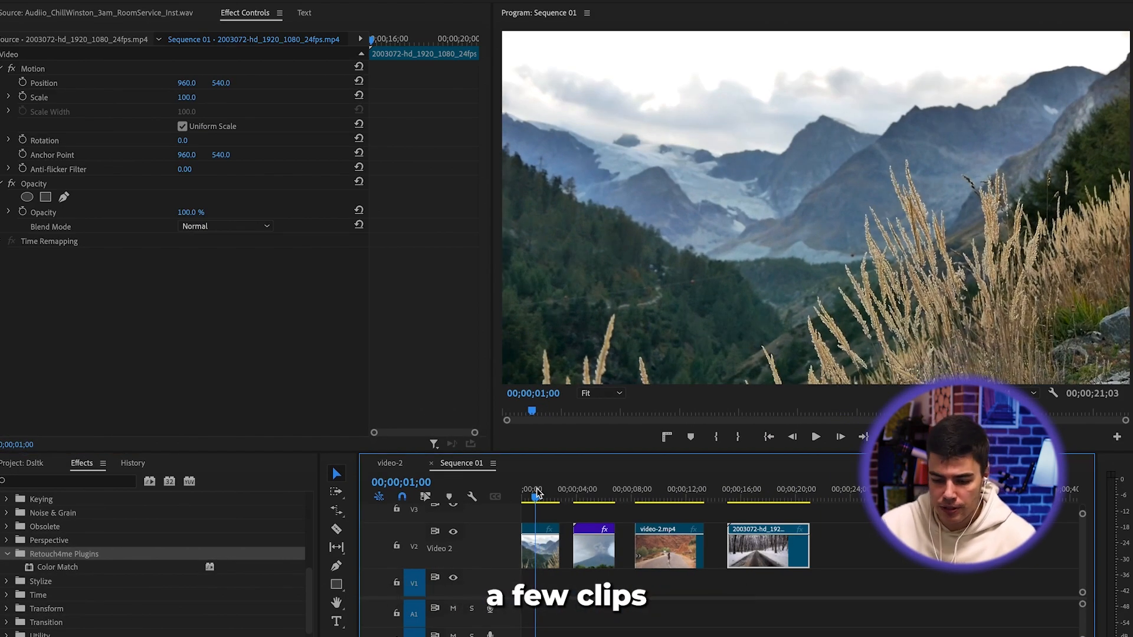
left_click_drag(593, 489, 657, 493)
left_click(739, 494)
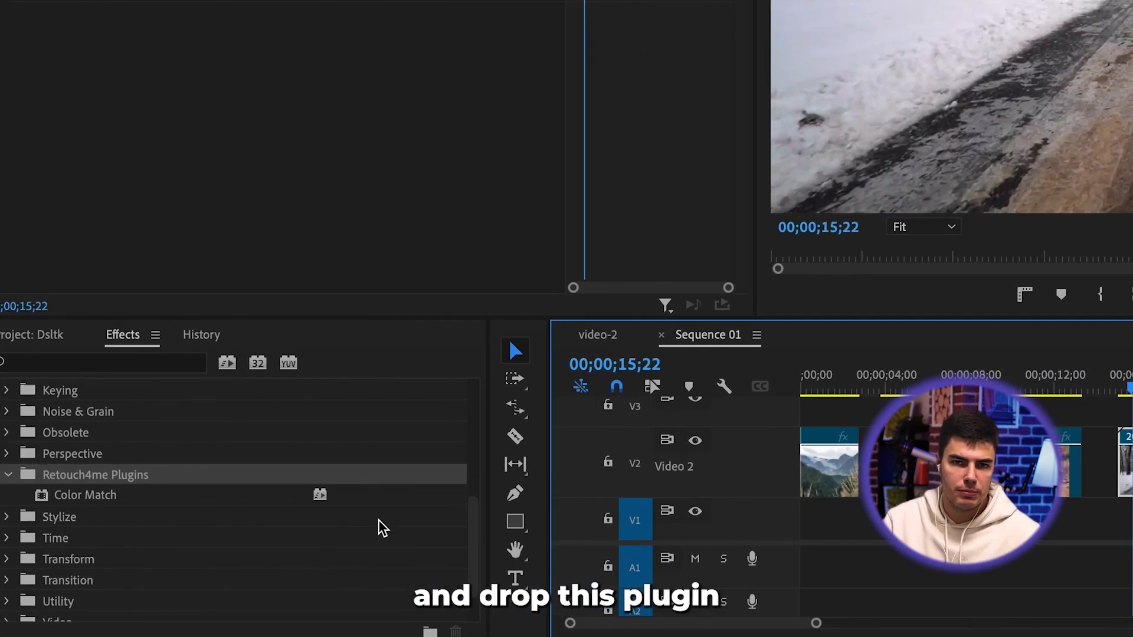
left_click_drag(40, 571, 710, 629)
left_click_drag(788, 583, 873, 437)
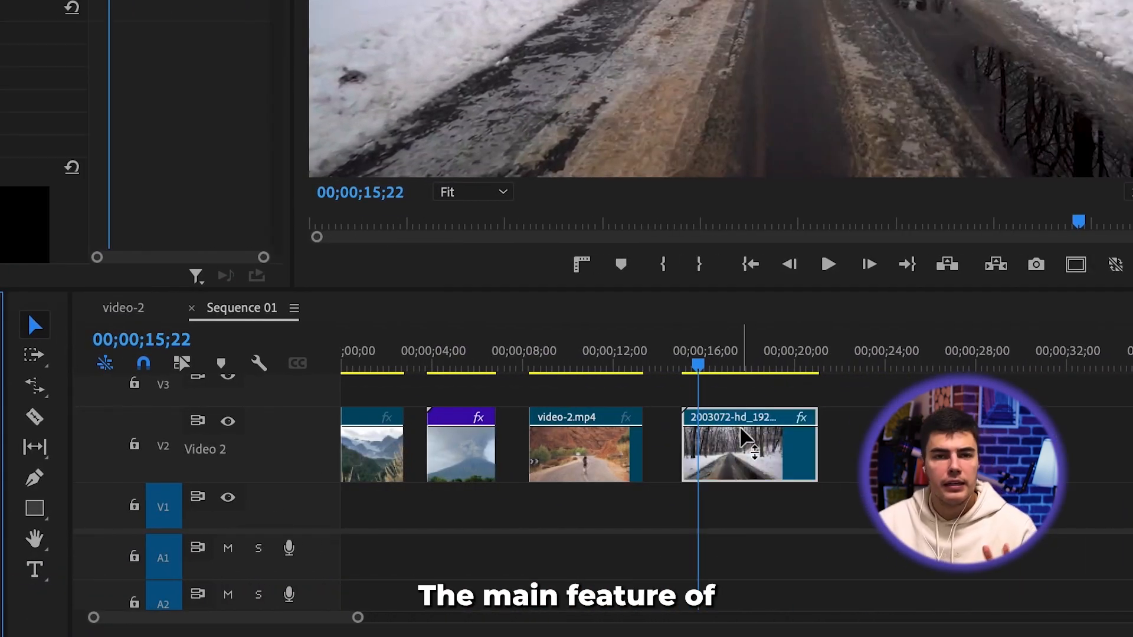
left_click_drag(86, 481, 658, 451)
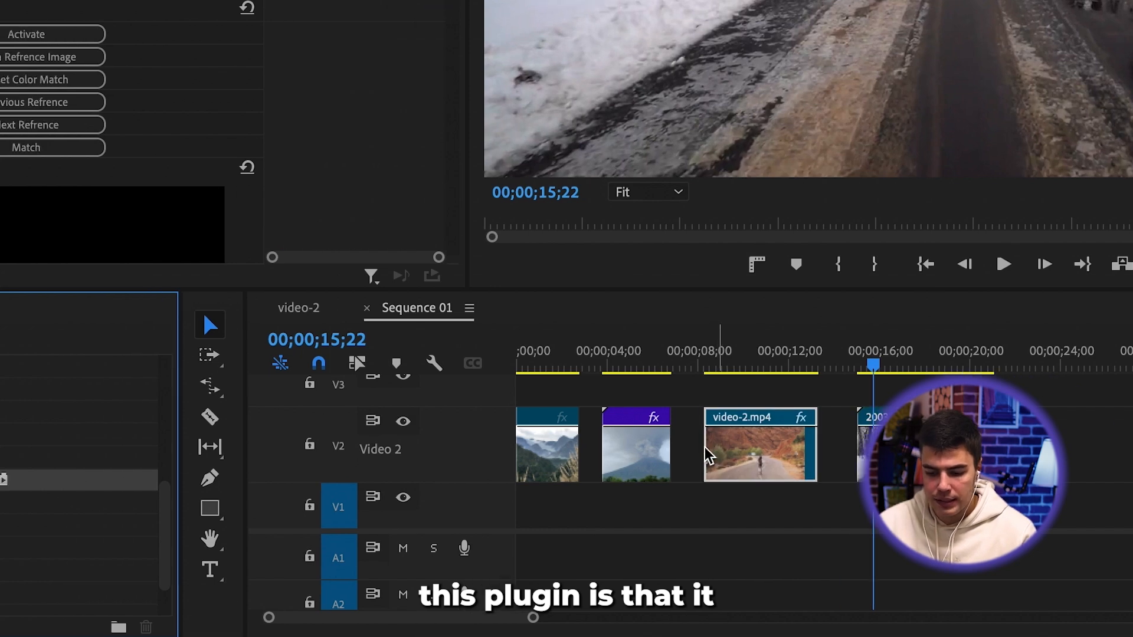
left_click_drag(70, 480, 553, 450)
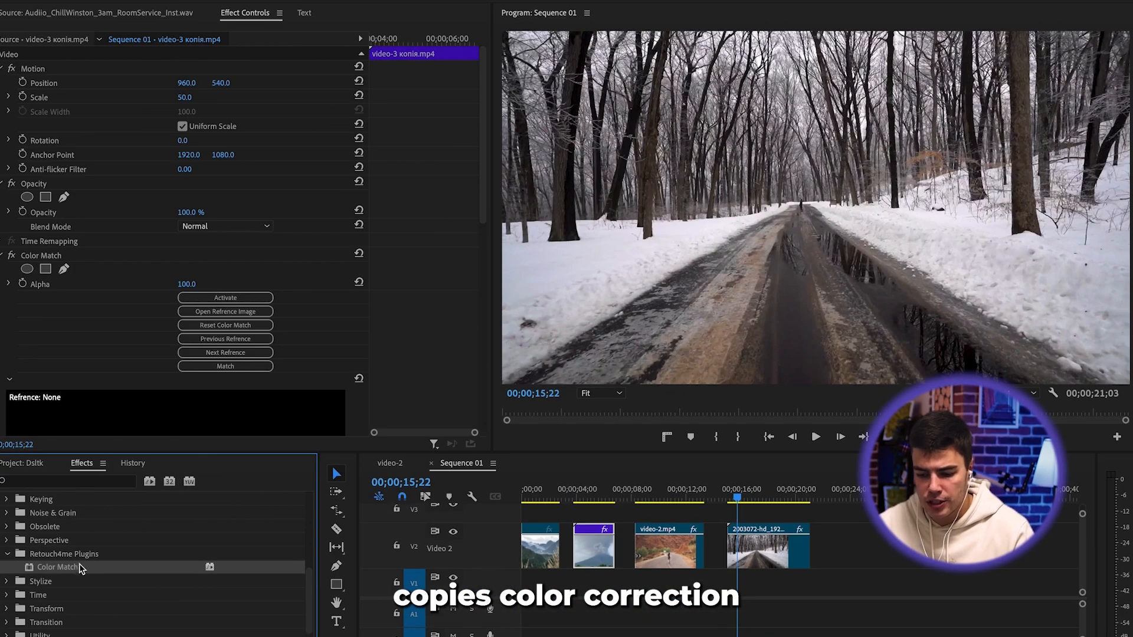
left_click(487, 446)
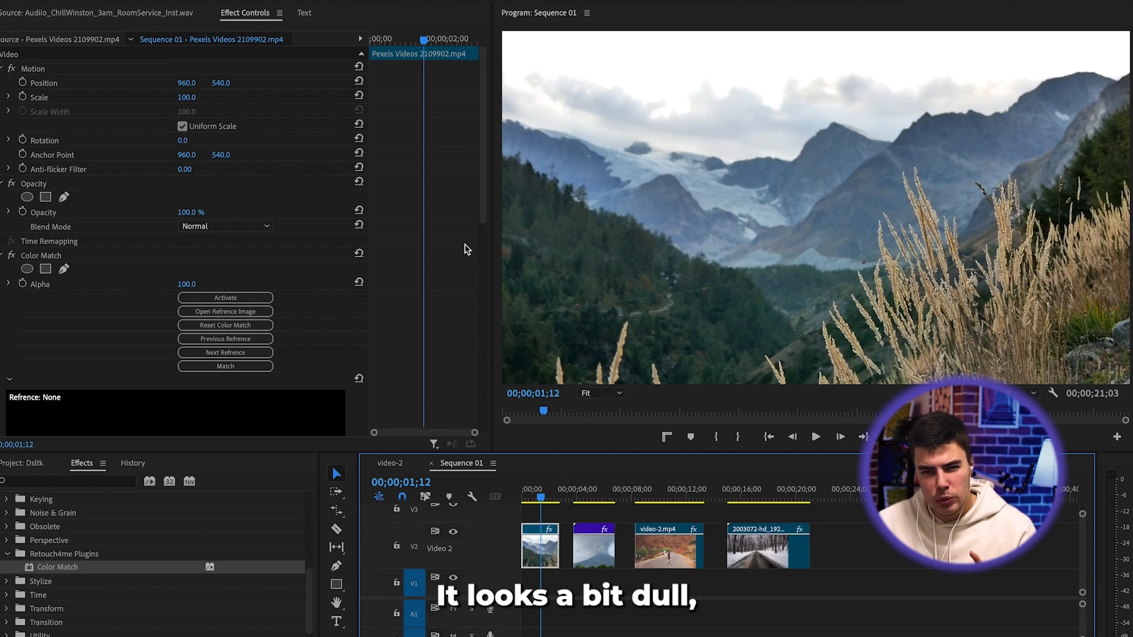
Load AUTUMN.jpg as the Color Match reference for the first mountain clip and toggle the effect to compare before and after.
left_click(538, 492)
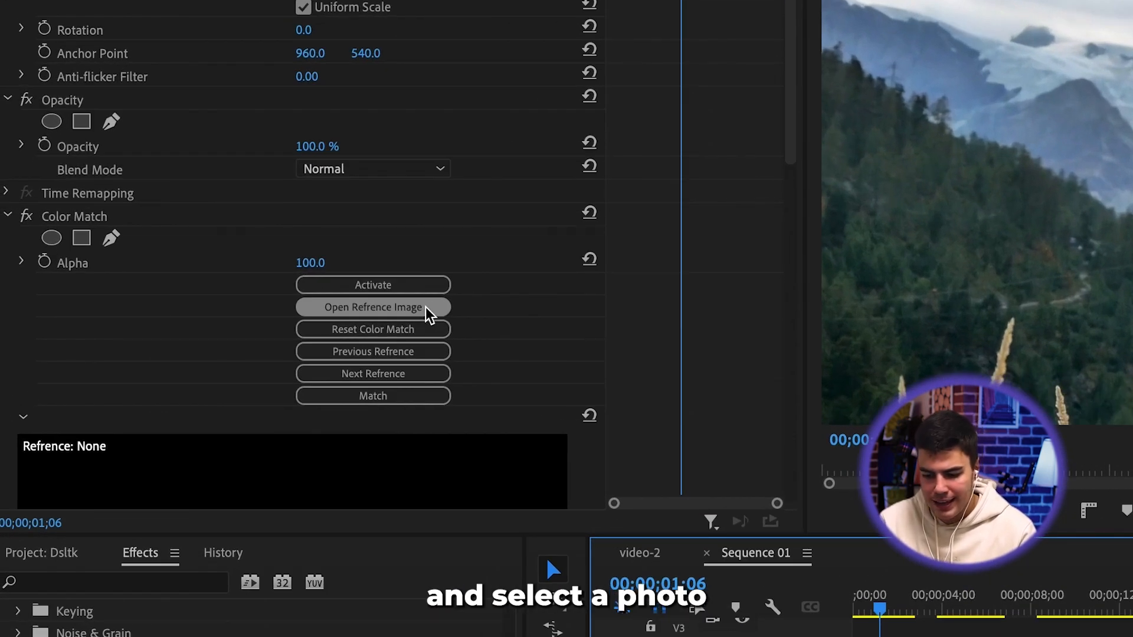
left_click(426, 307)
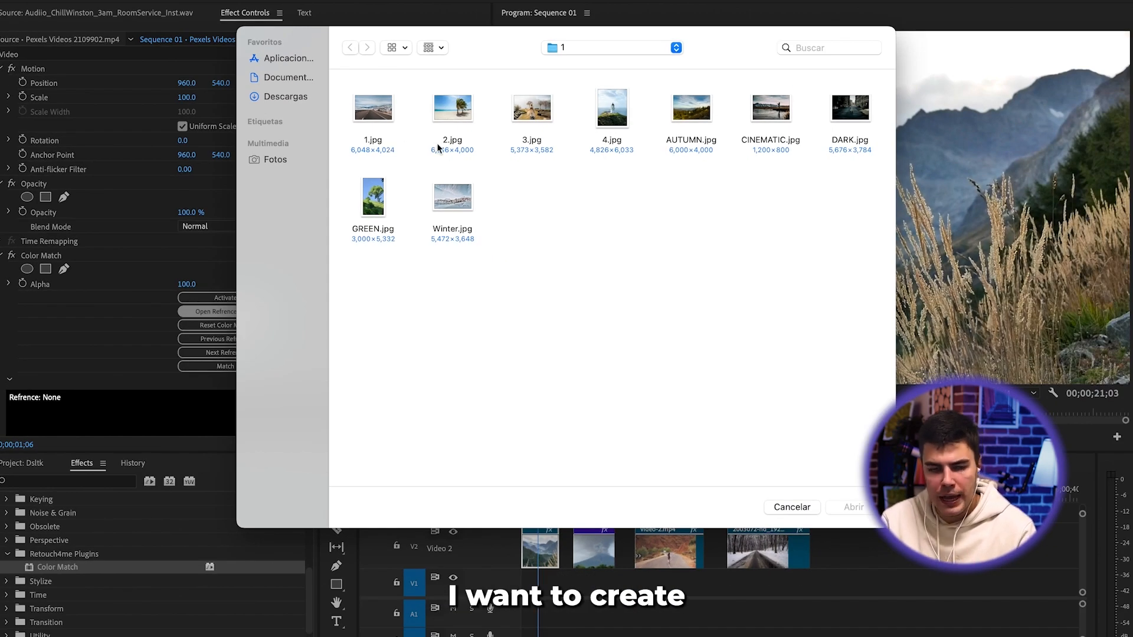
left_click(684, 142)
key("space")
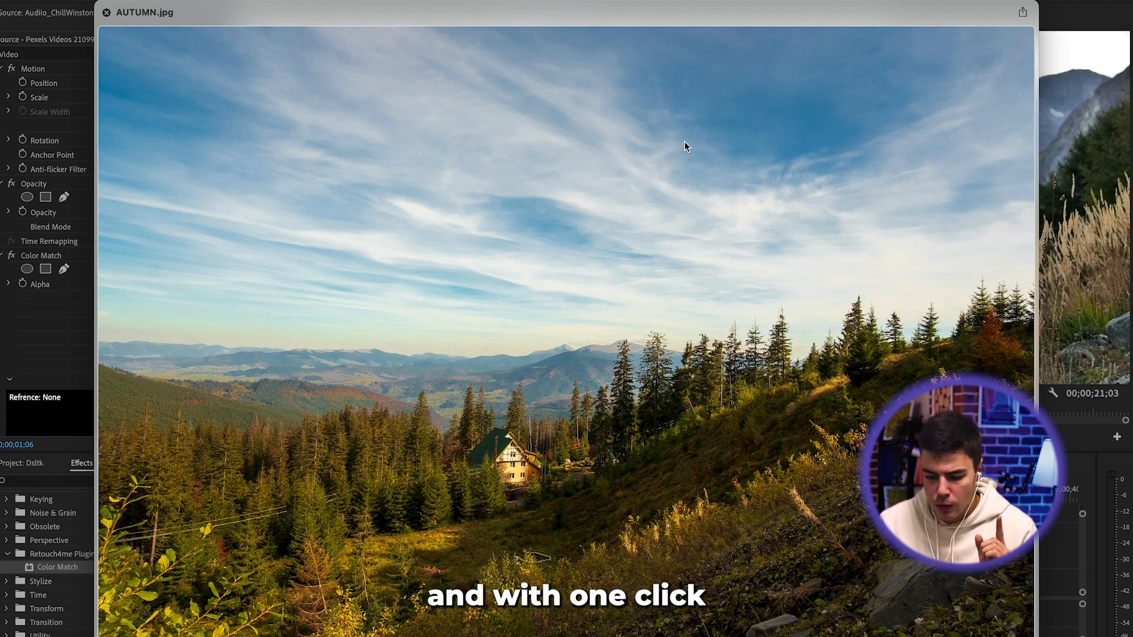
key("space")
left_click(853, 507)
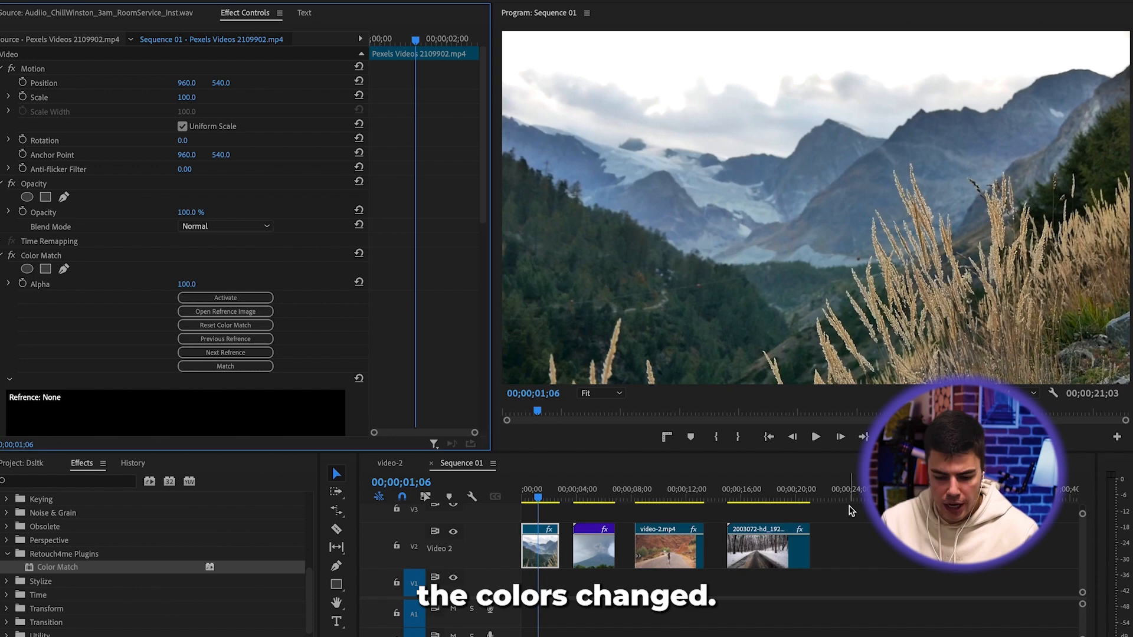
left_click(11, 257)
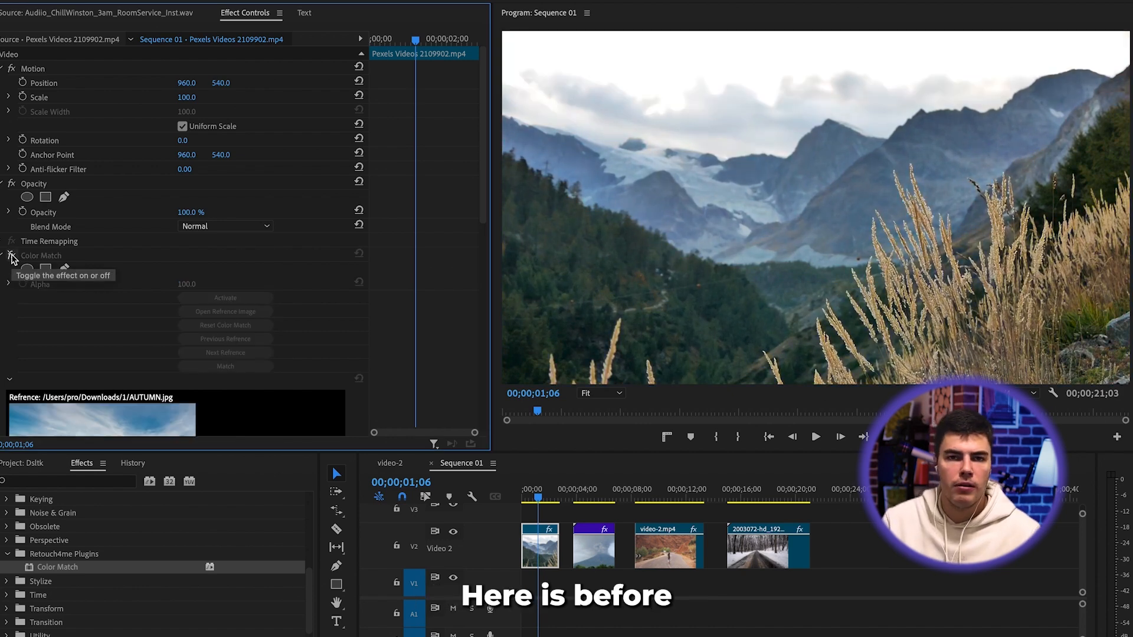
left_click(11, 257)
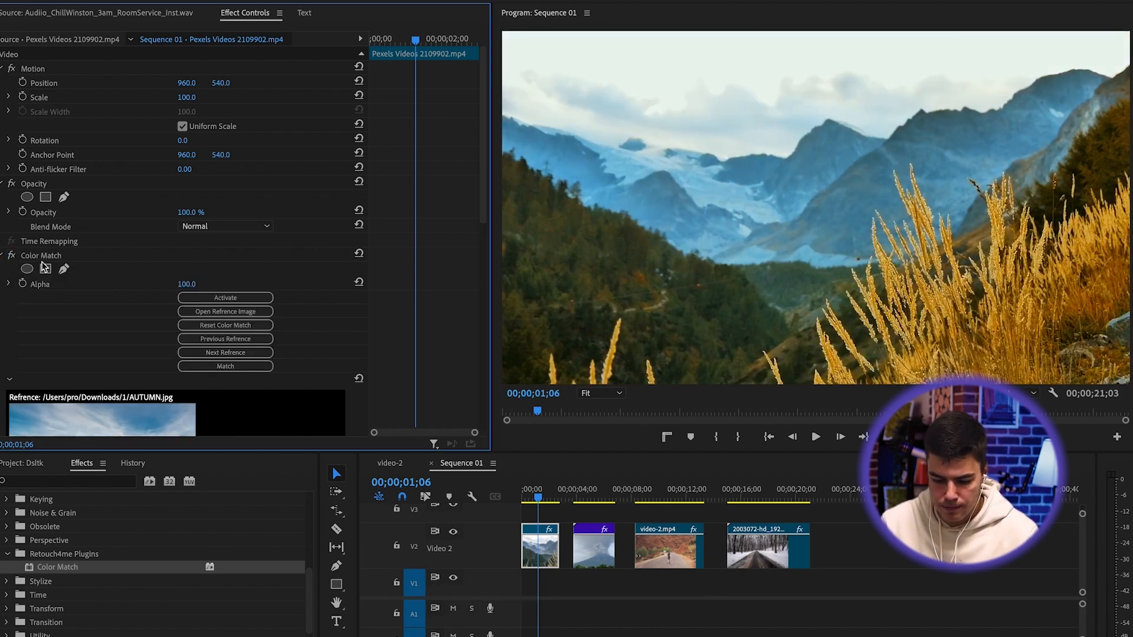
Preview GREEN.jpg and load it as the new Color Match reference image for the first mountain clip.
left_click(213, 312)
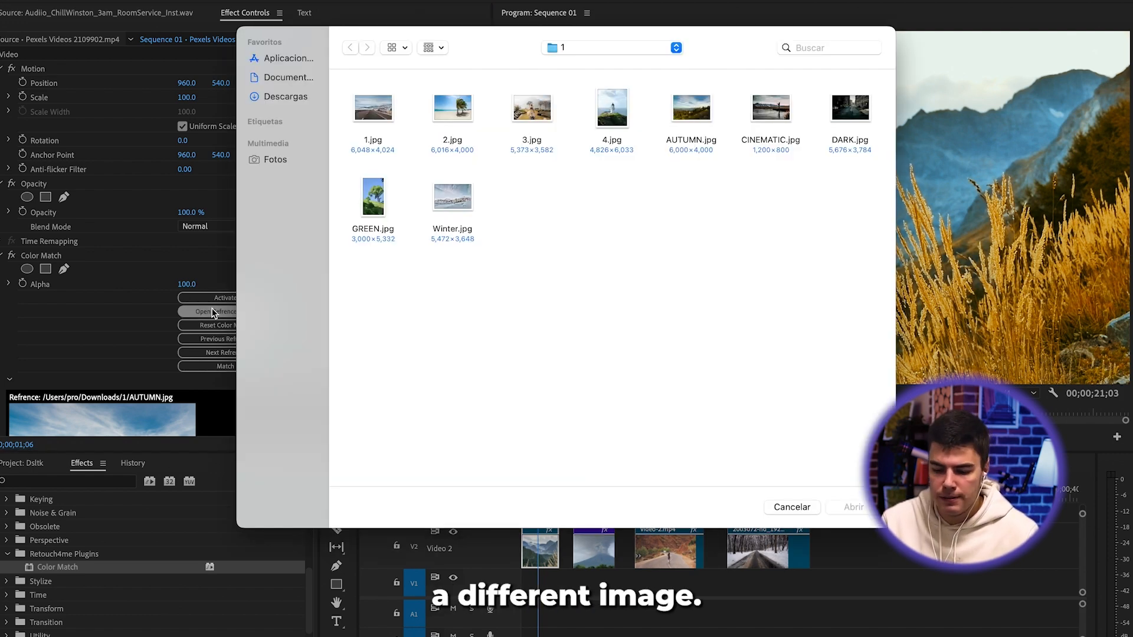
left_click(370, 234)
key("space")
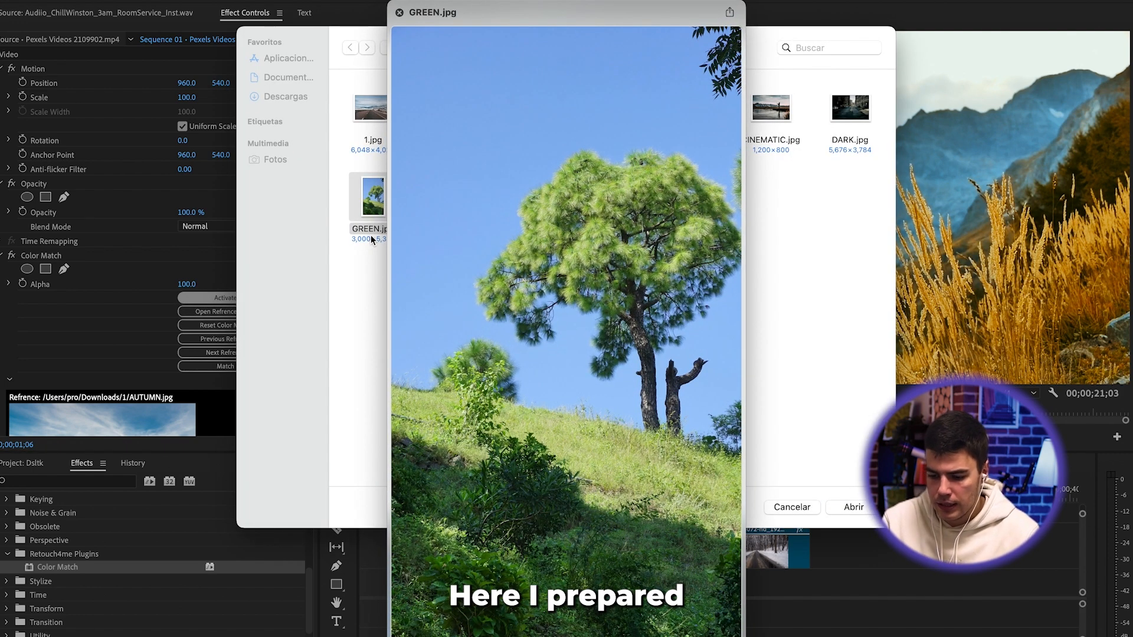
key("space")
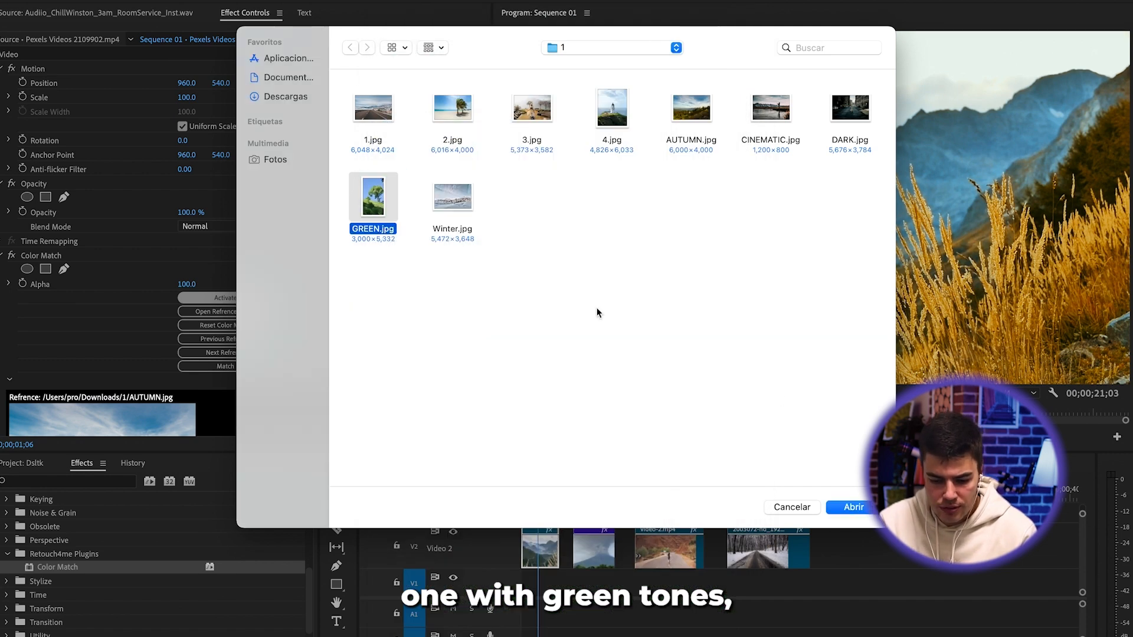
left_click(855, 507)
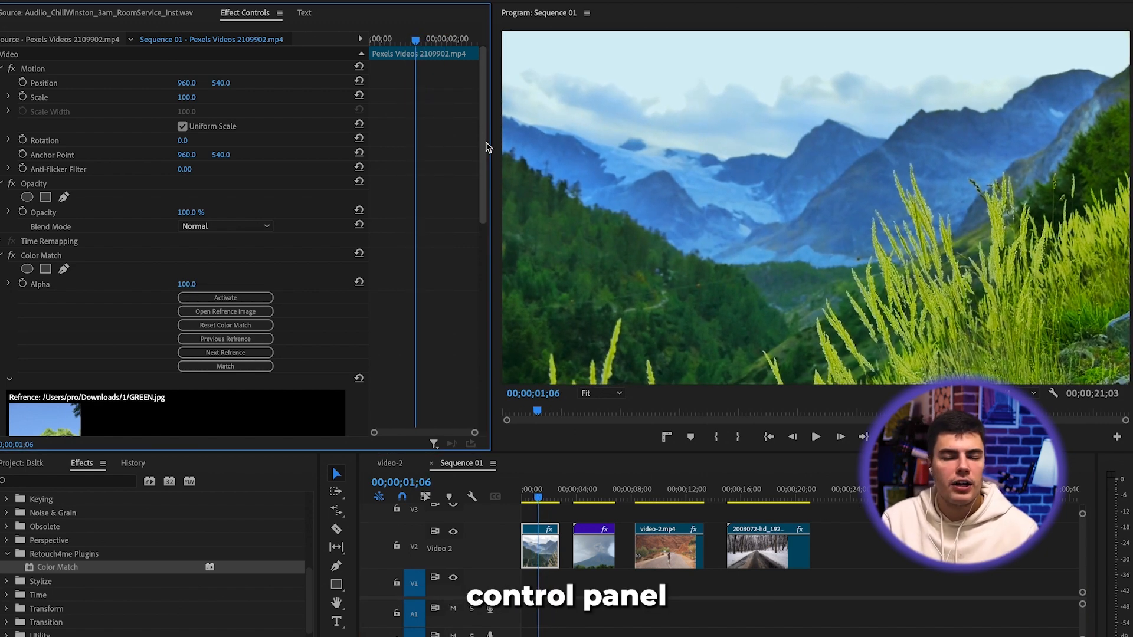
Examine the Match Color and Match Luminance settings of the Color Match effect on the first mountain clip.
left_click_drag(484, 141, 492, 352)
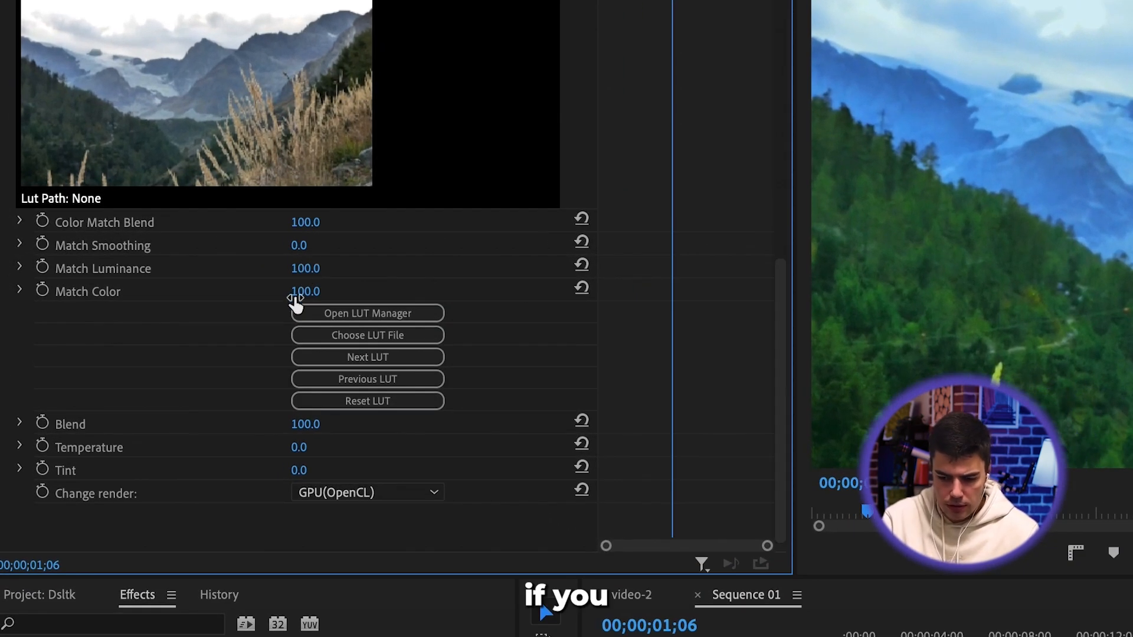
left_click_drag(295, 301, 322, 292)
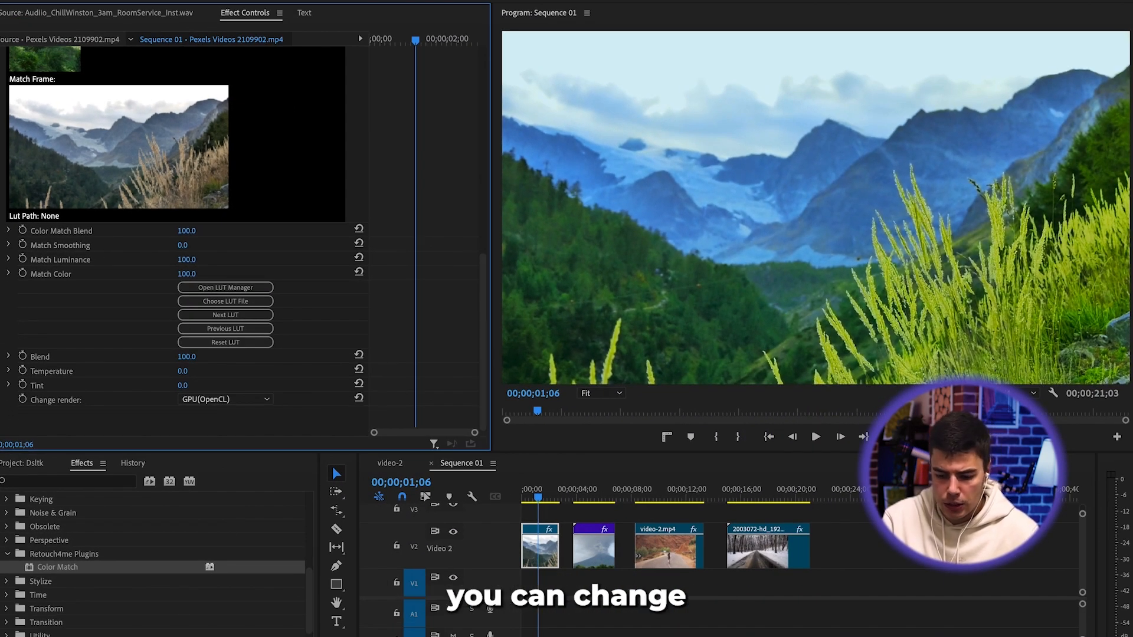
mouse_move(188, 259)
left_mouse_down()
mouse_move(135, 258)
mouse_move(196, 260)
left_mouse_up()
scroll(463, 250, "up", 10)
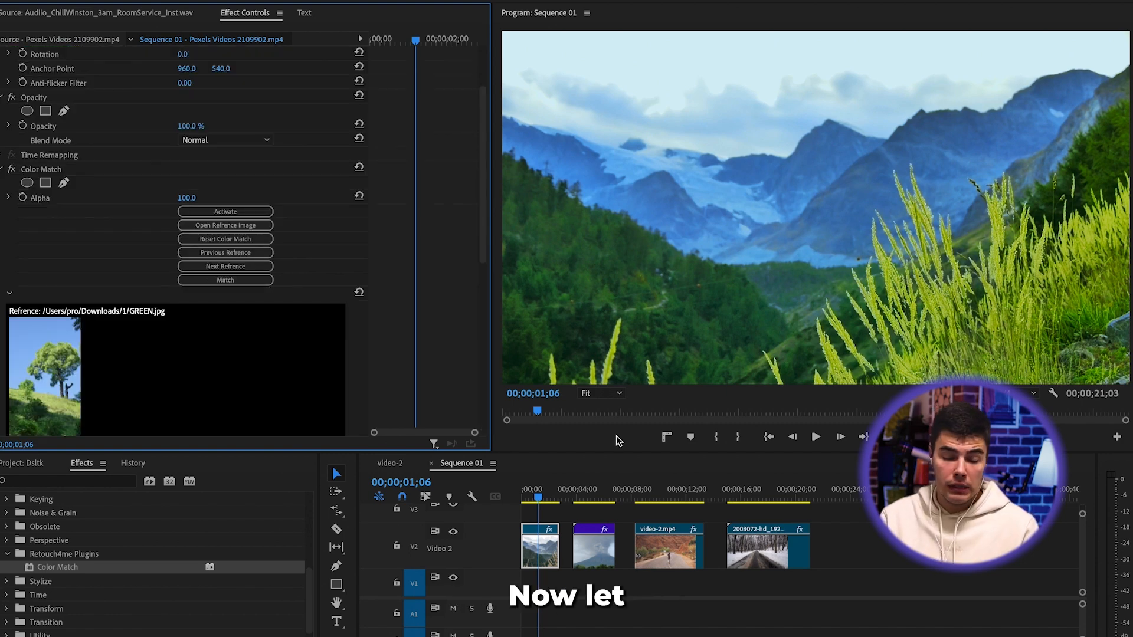
Load Winter.jpg as the Color Match reference for the snowy road clip and toggle the effect to compare before and after.
left_click(530, 481)
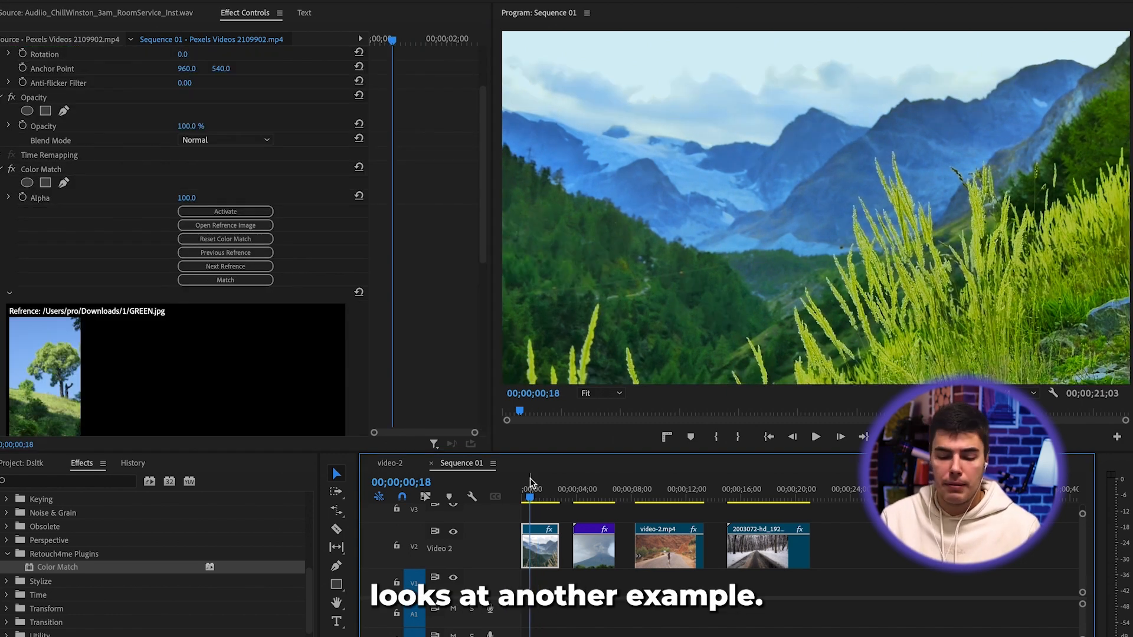
left_click(755, 496)
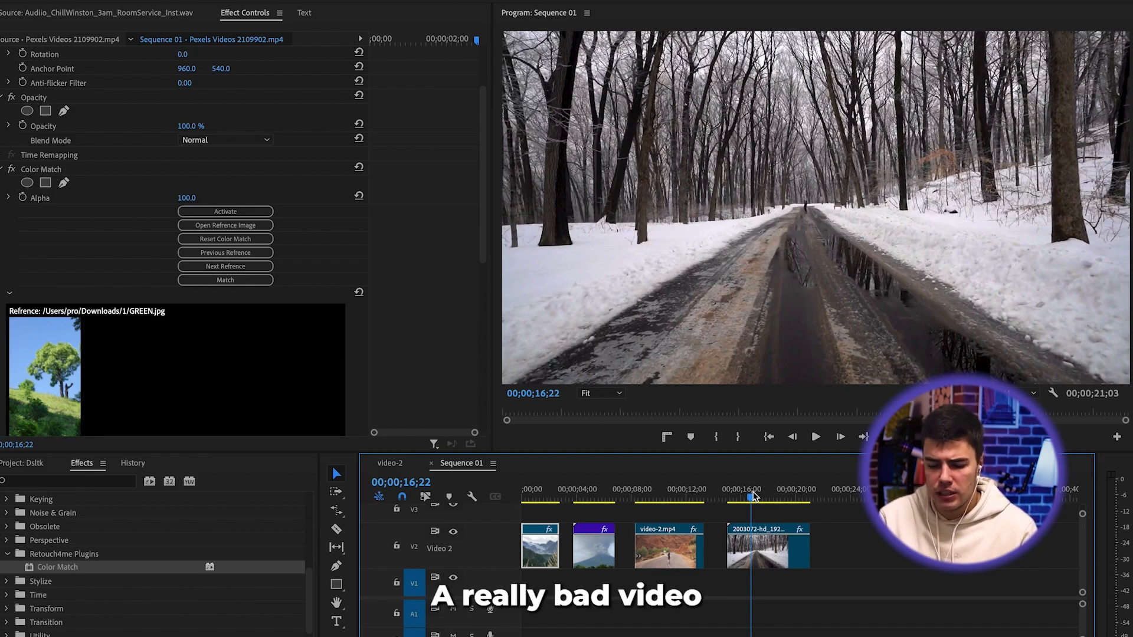
mouse_move(773, 493)
left_mouse_down()
mouse_move(744, 499)
mouse_move(763, 497)
left_mouse_up()
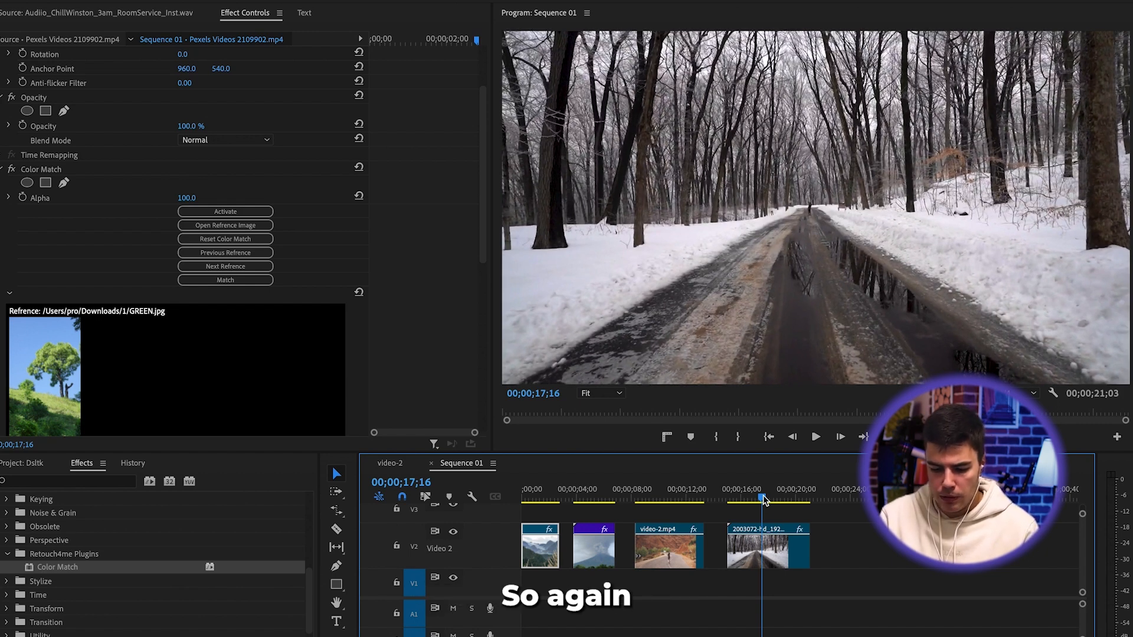
left_click(225, 239)
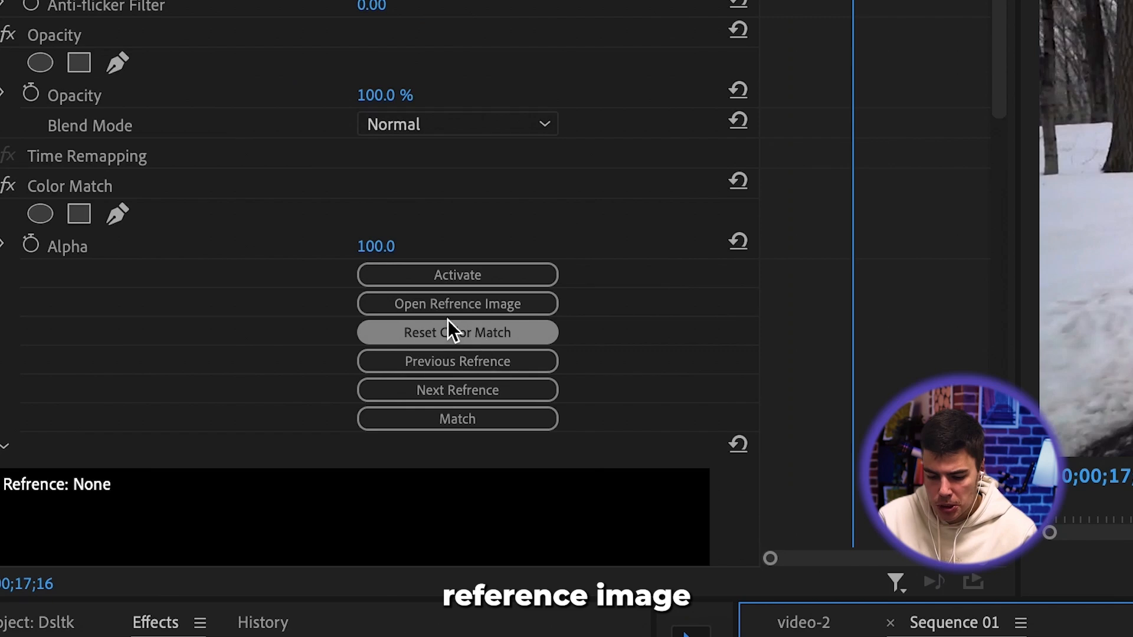
left_click(407, 306)
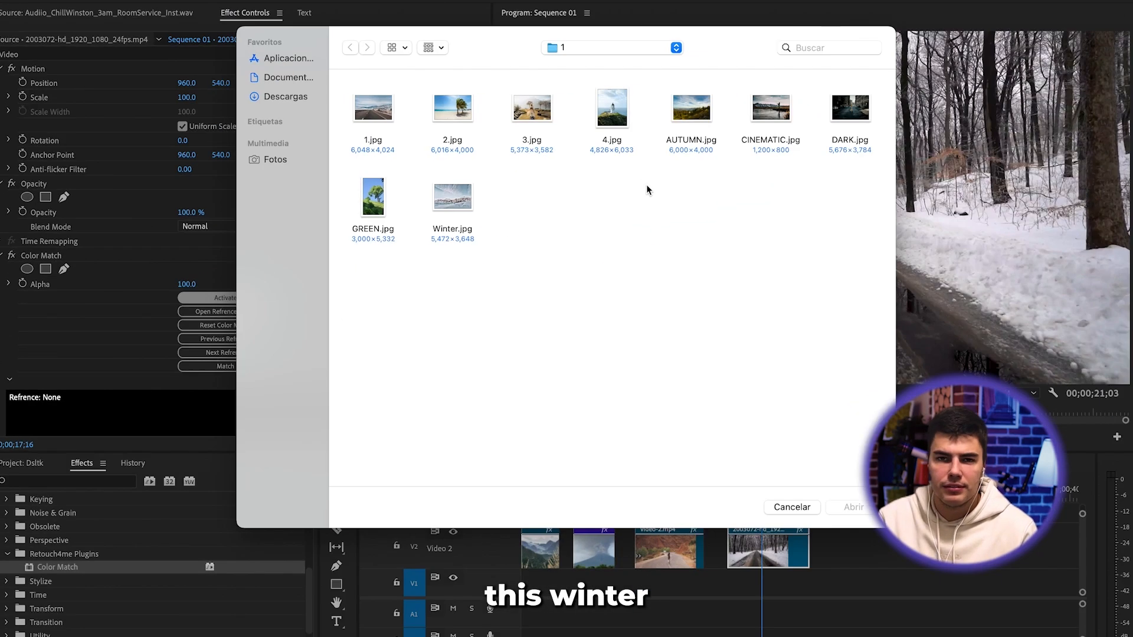
left_click(462, 227)
key("space")
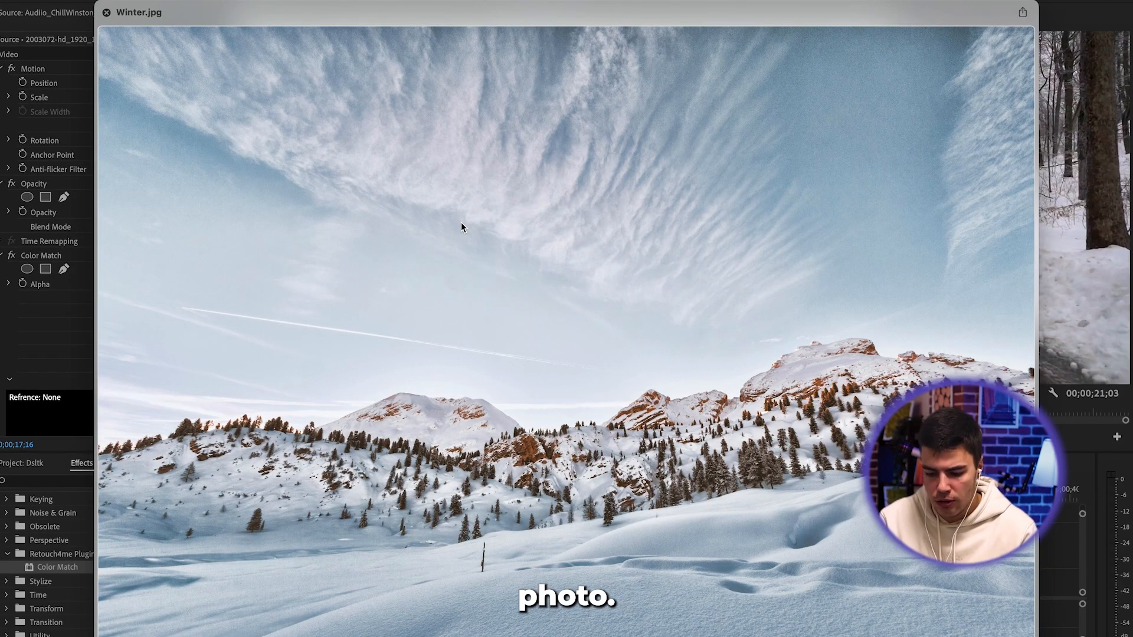
key("space")
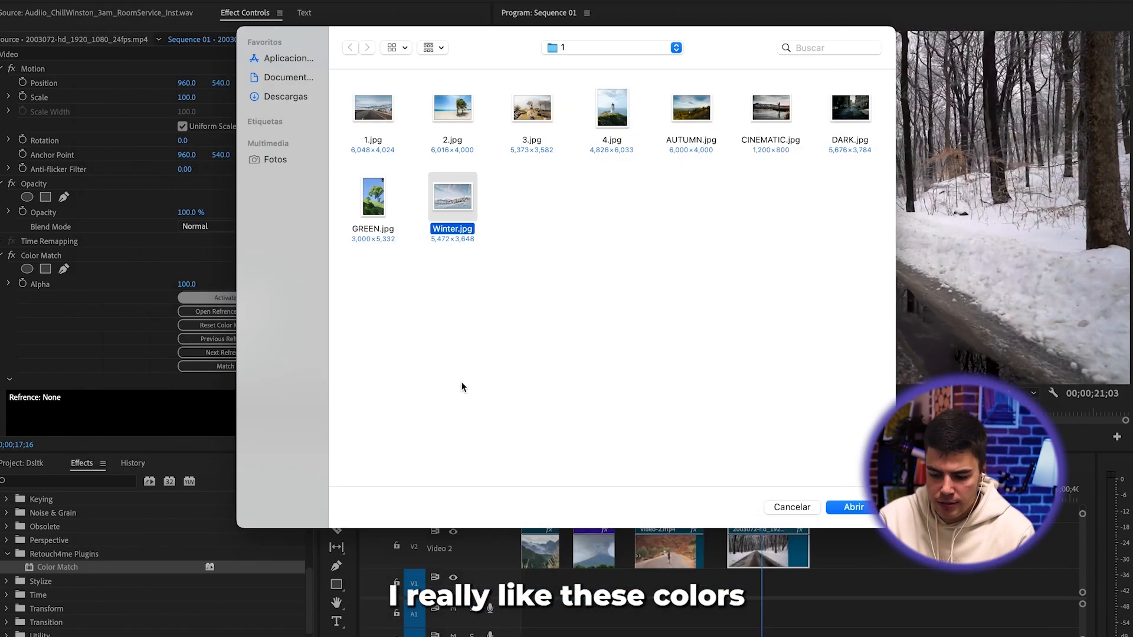
left_click(849, 507)
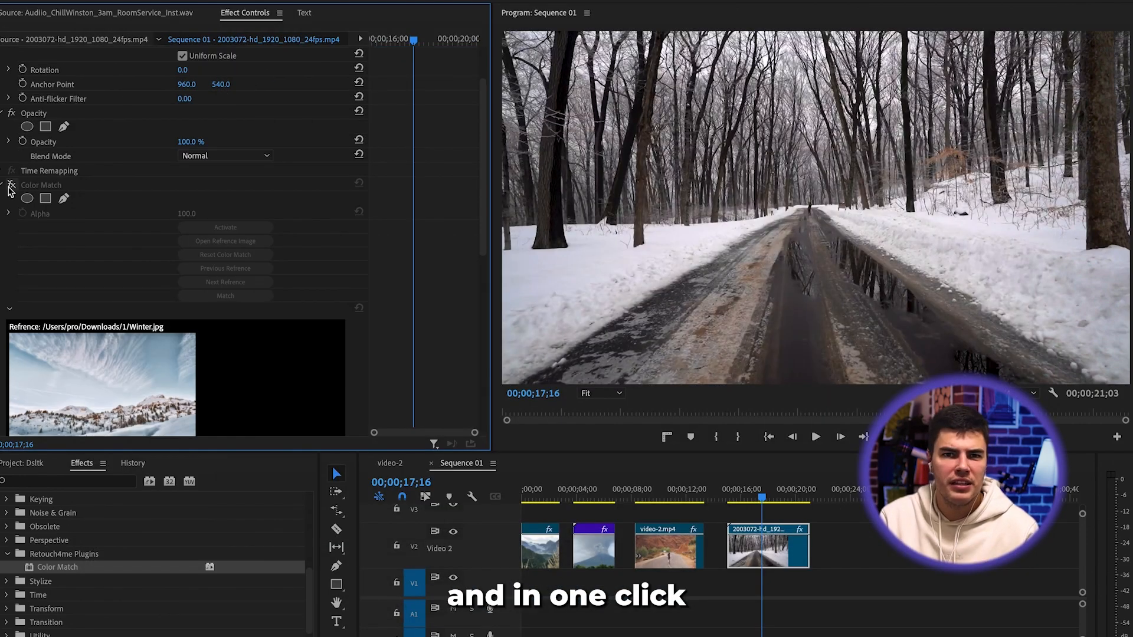
left_click(11, 185)
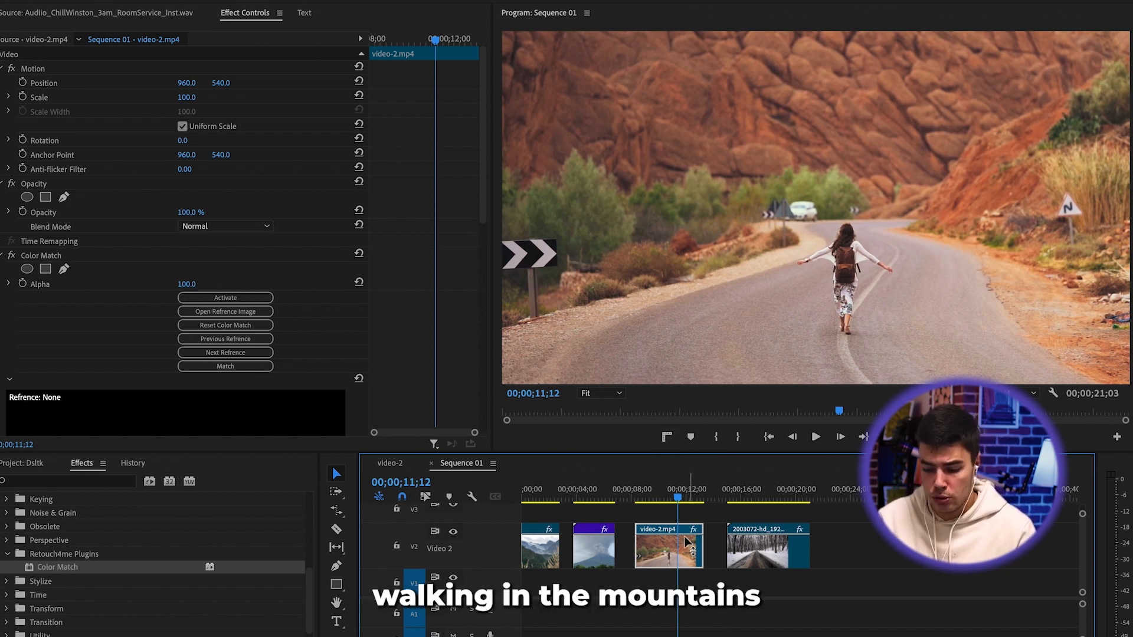
Preview CINEMATIC.jpg and load it as the Color Match reference image for video-2.mp4.
left_click(226, 312)
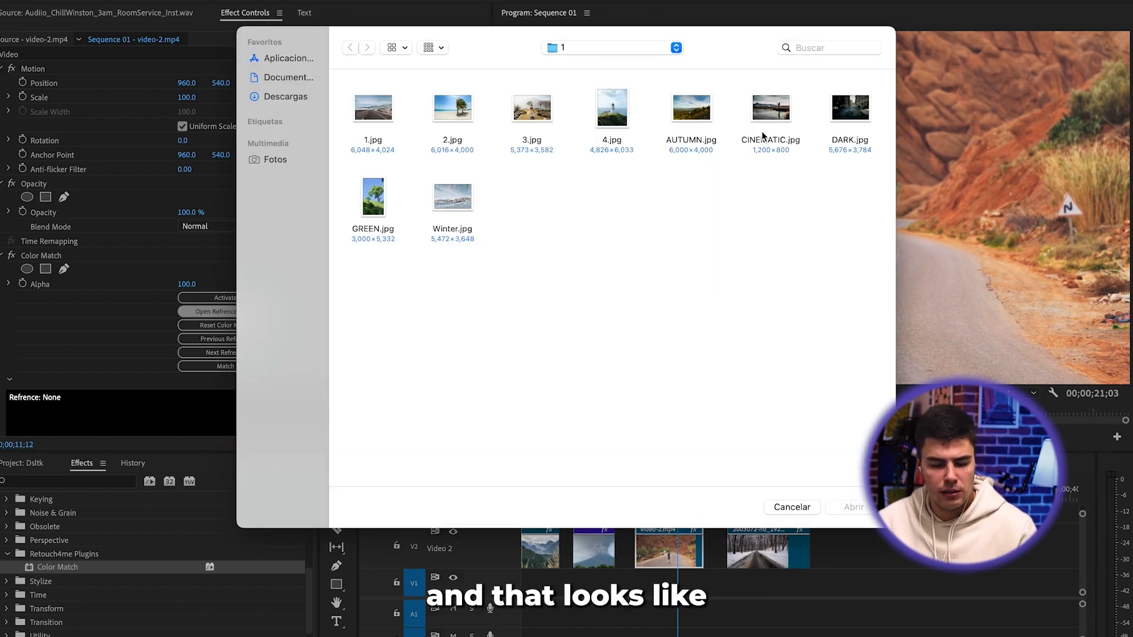
left_click(762, 135)
key("space")
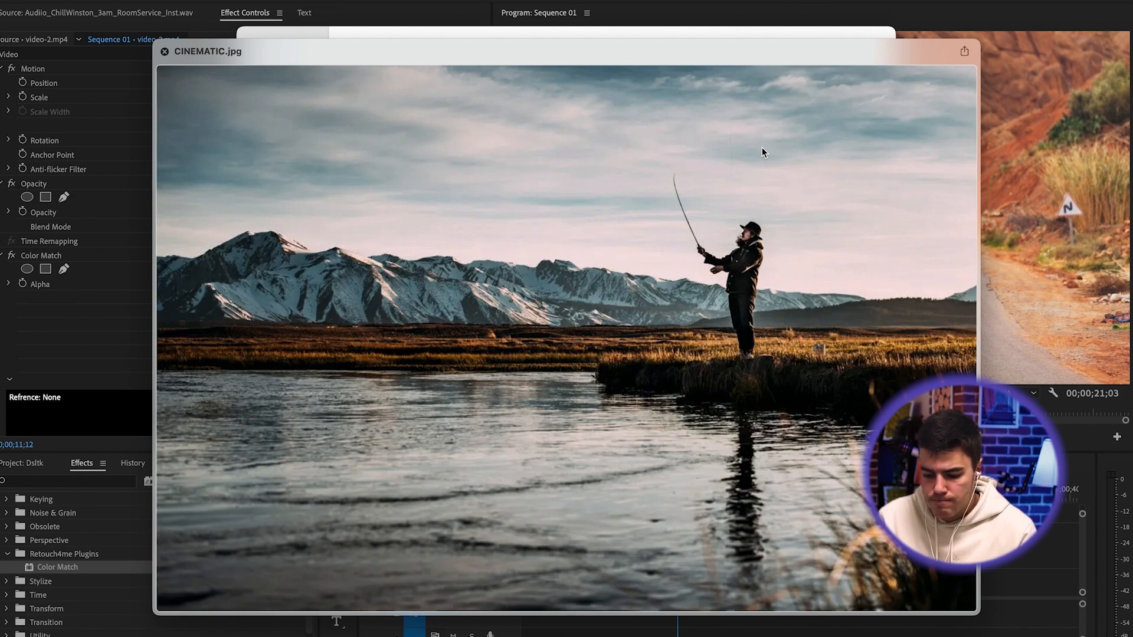
key("space")
left_click(863, 504)
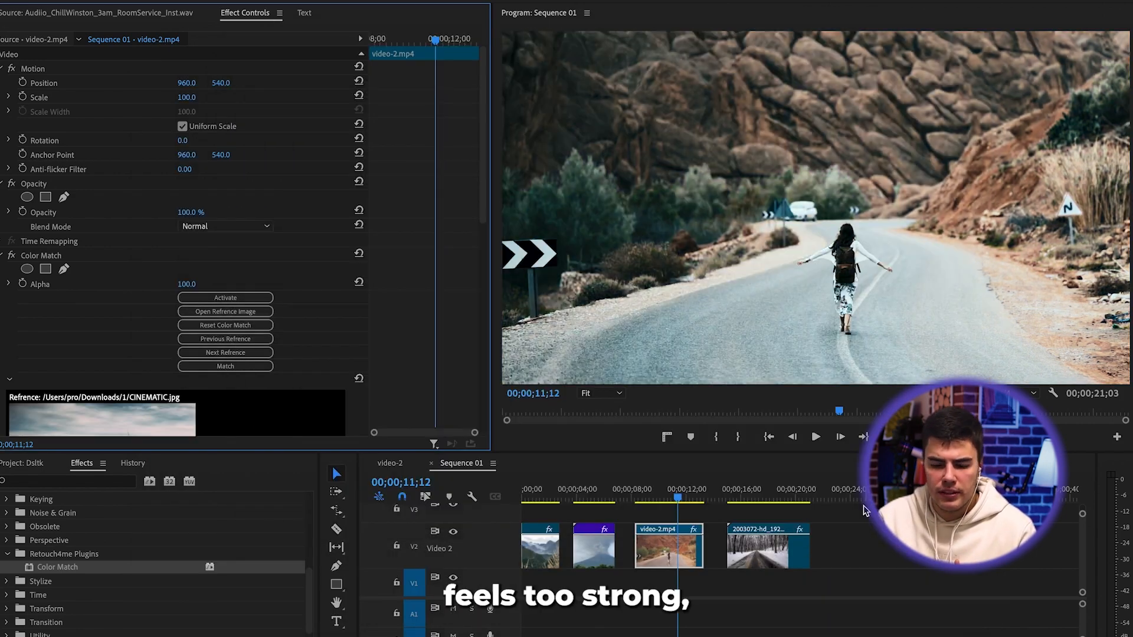
Soften the color match on video-2.mp4 by setting Color Match Blend to 75, Match Luminance to 86 and Match Color to 85.
scroll(484, 165, "down", 3)
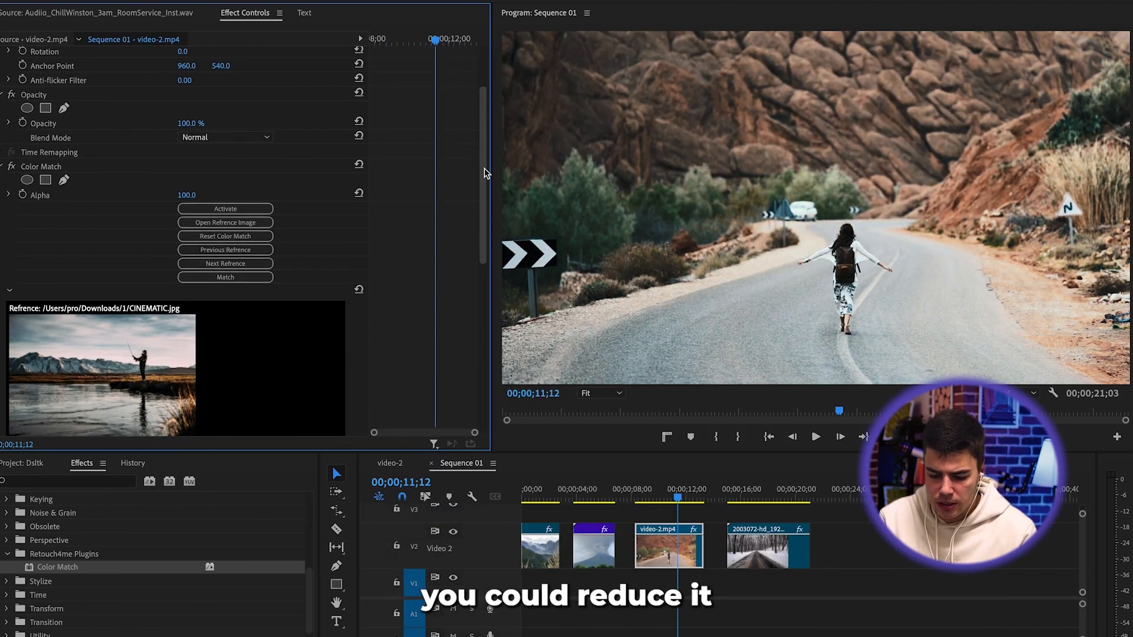
scroll(483, 172, "down", 5)
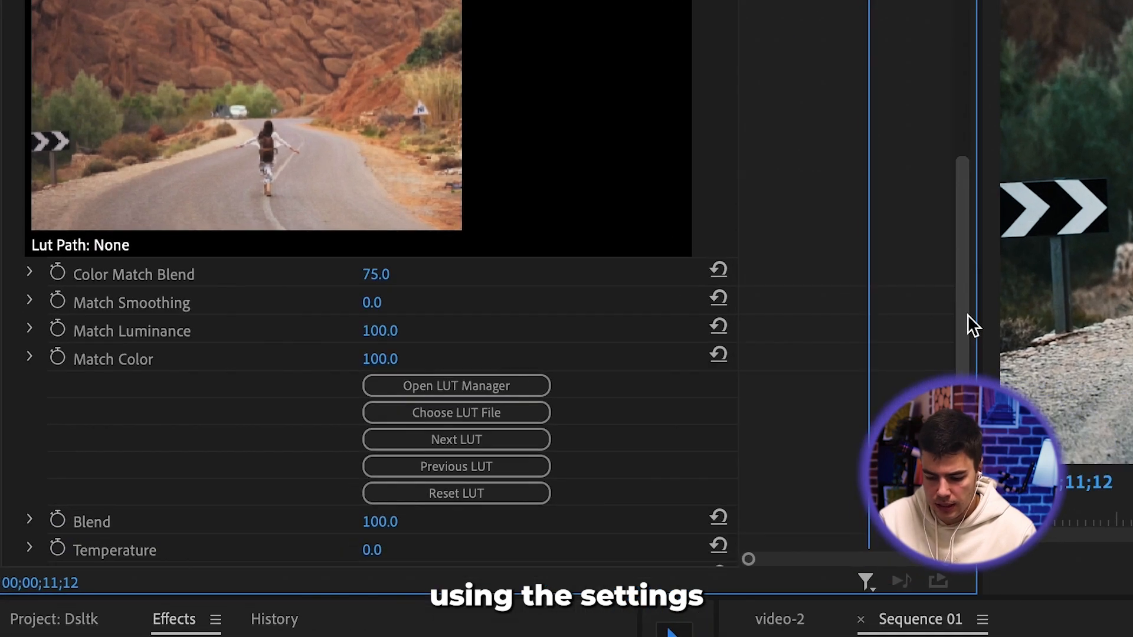
left_click(376, 274)
left_click(448, 288)
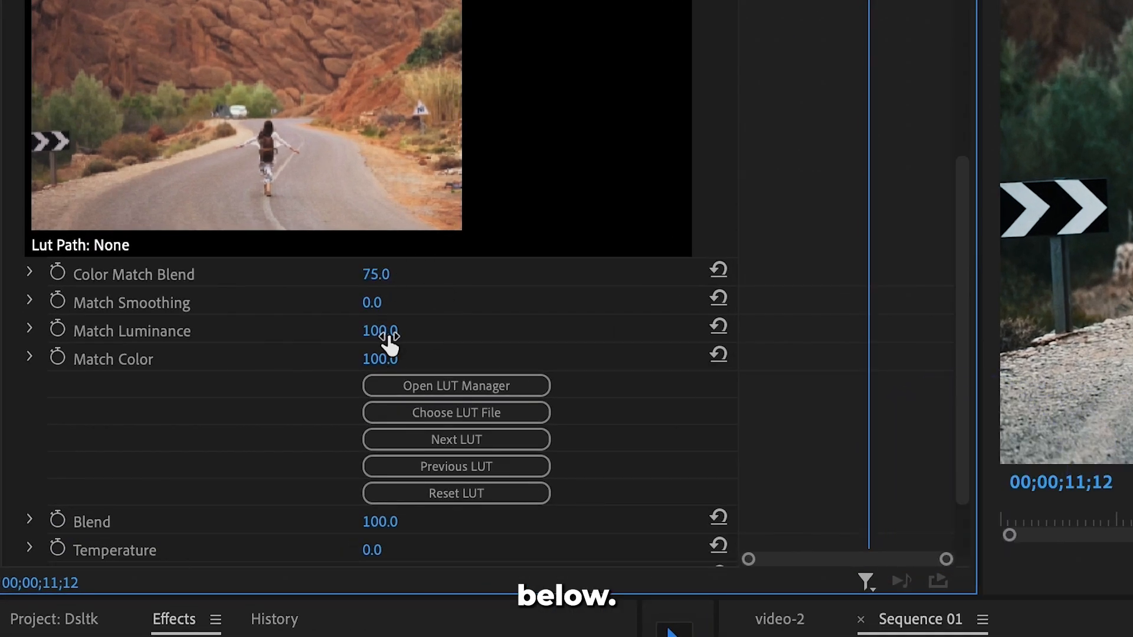
left_click_drag(407, 338, 385, 367)
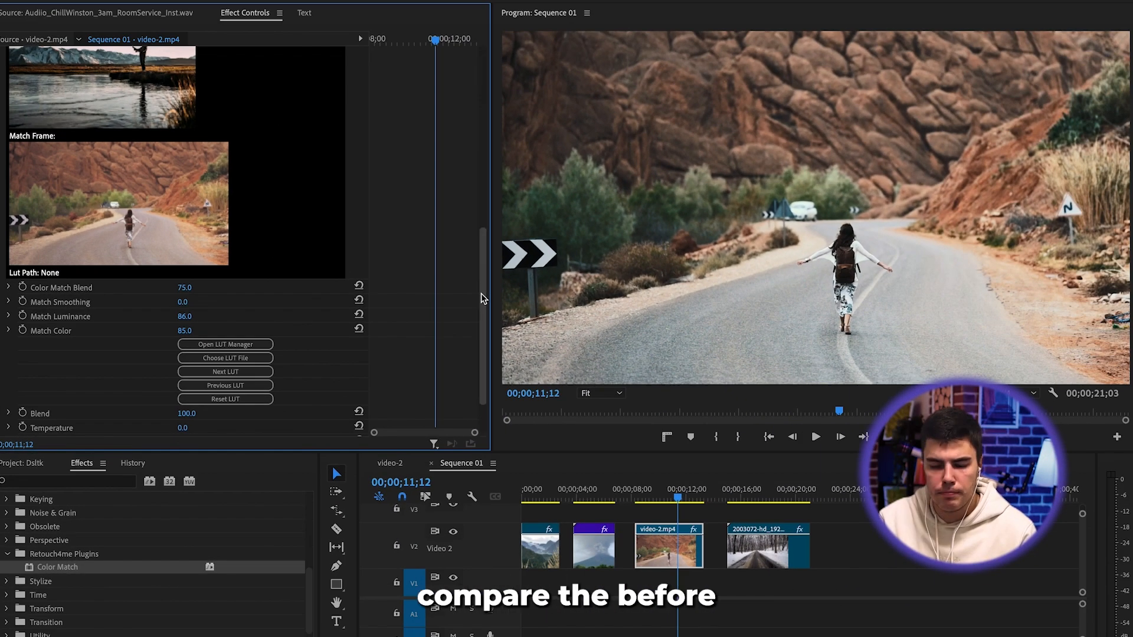
Toggle the Color Match effect on video-2.mp4 off and back on to compare before and after.
left_click_drag(659, 297, 653, 34)
left_click(11, 256)
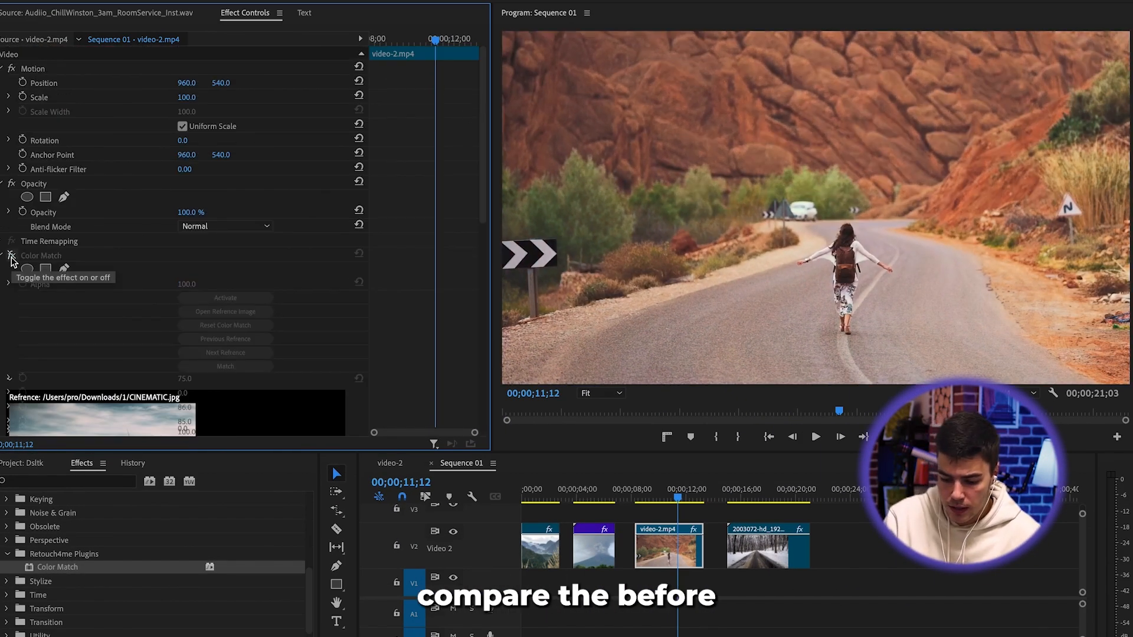
left_click(11, 255)
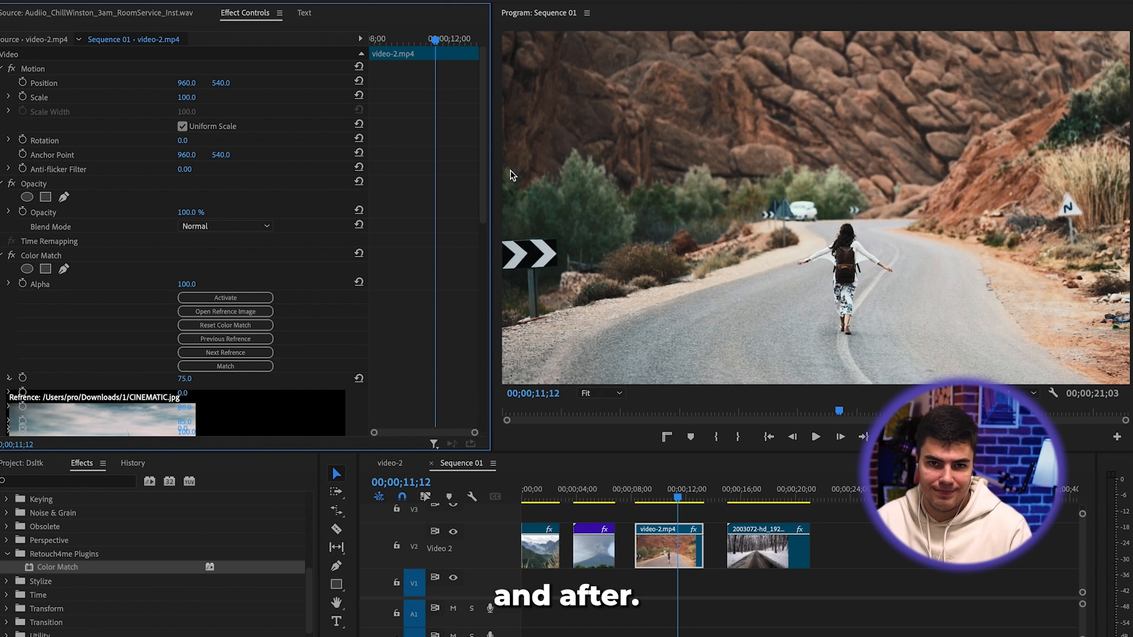
Browse the cloud LUTs in the Color Match LUT Manager for the volcano clip and apply Toning-Dark & Warm.
left_click_drag(483, 177, 494, 377)
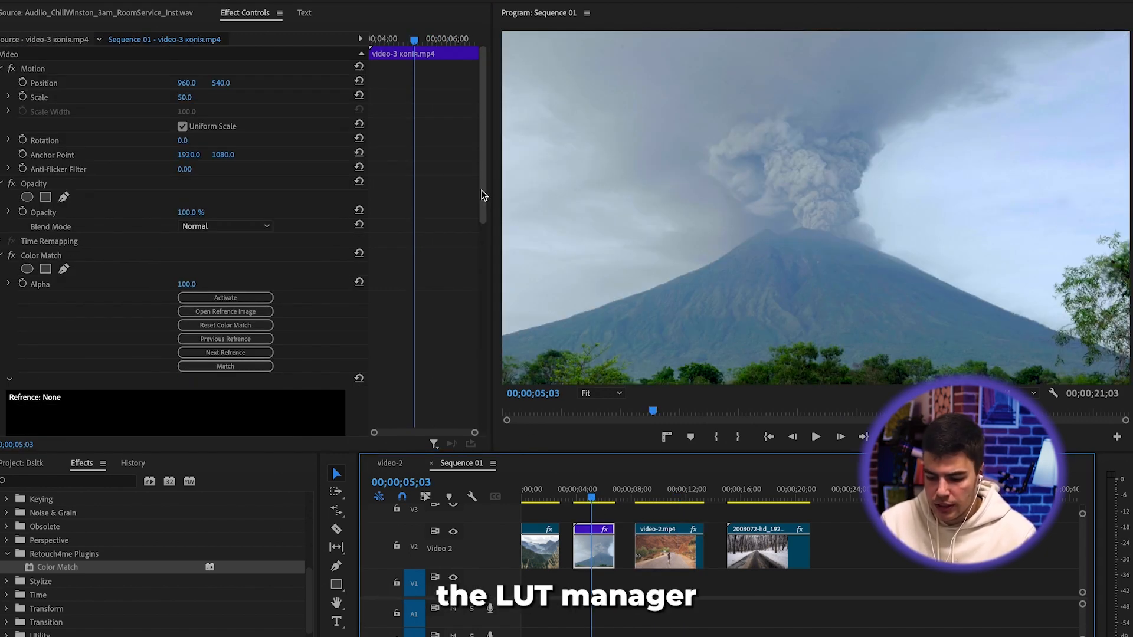
left_click_drag(483, 192, 494, 426)
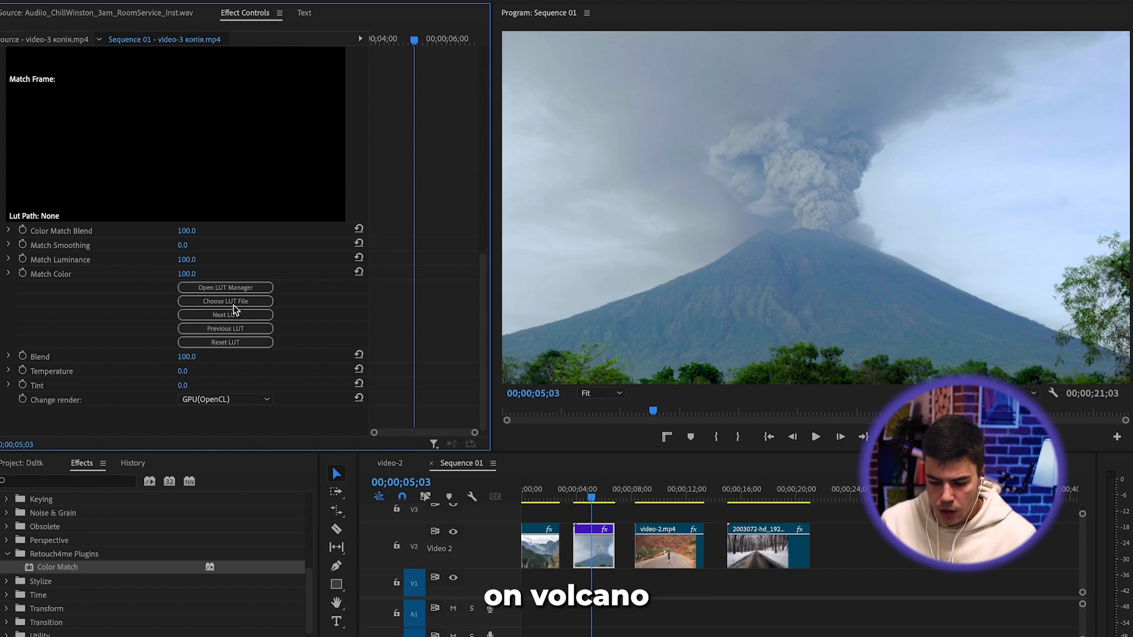
left_click(204, 288)
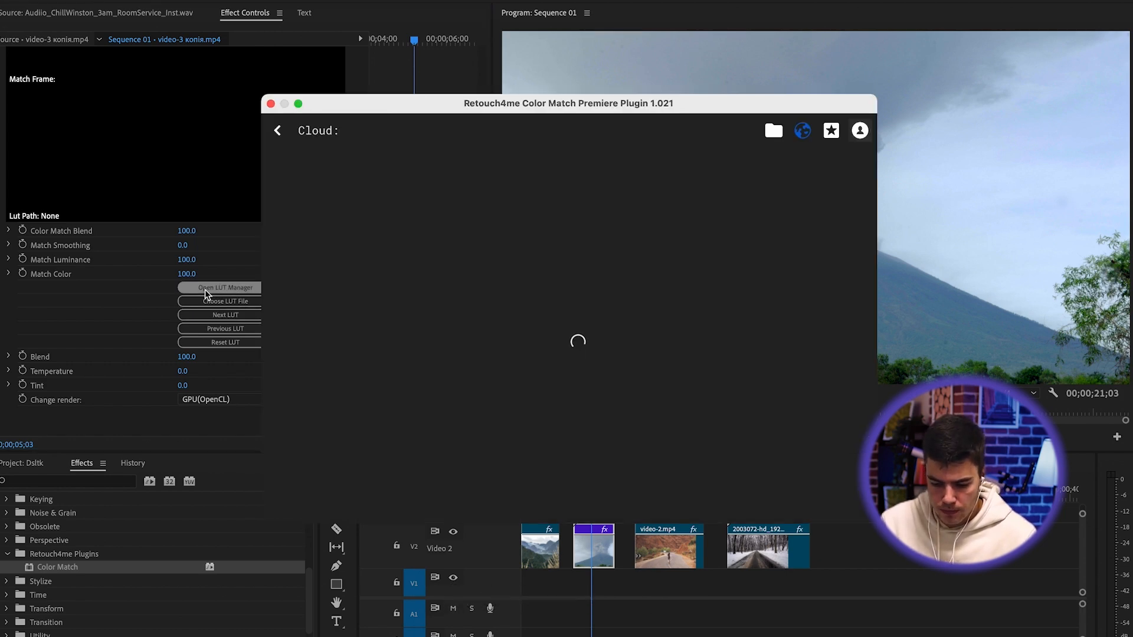
left_click_drag(773, 111, 705, 90)
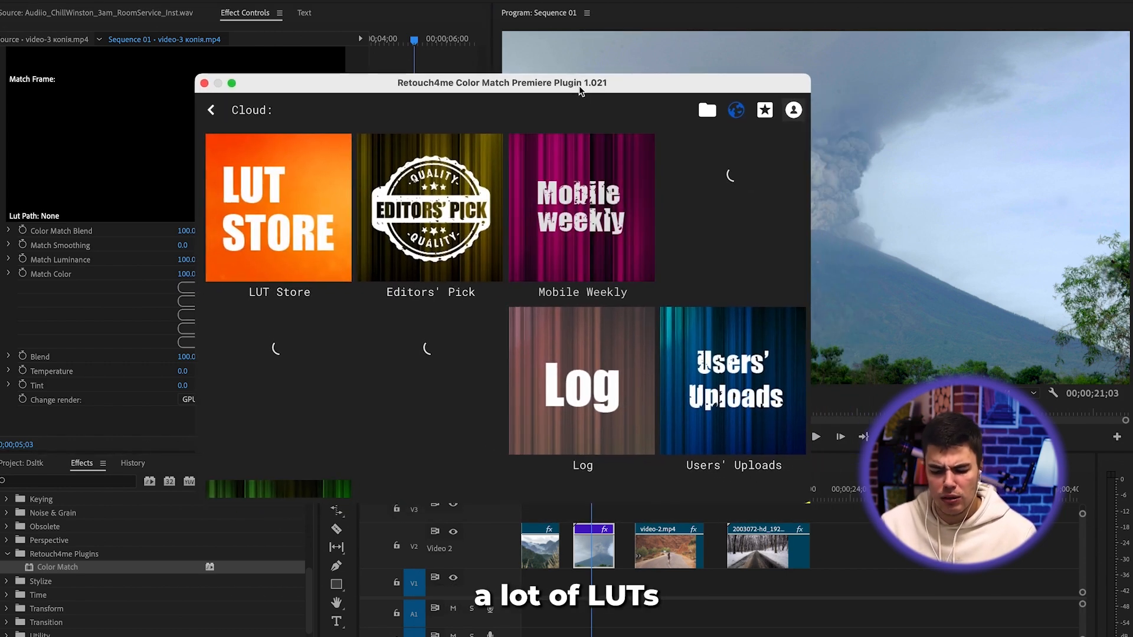
scroll(584, 290, "down", 3)
left_click(583, 289)
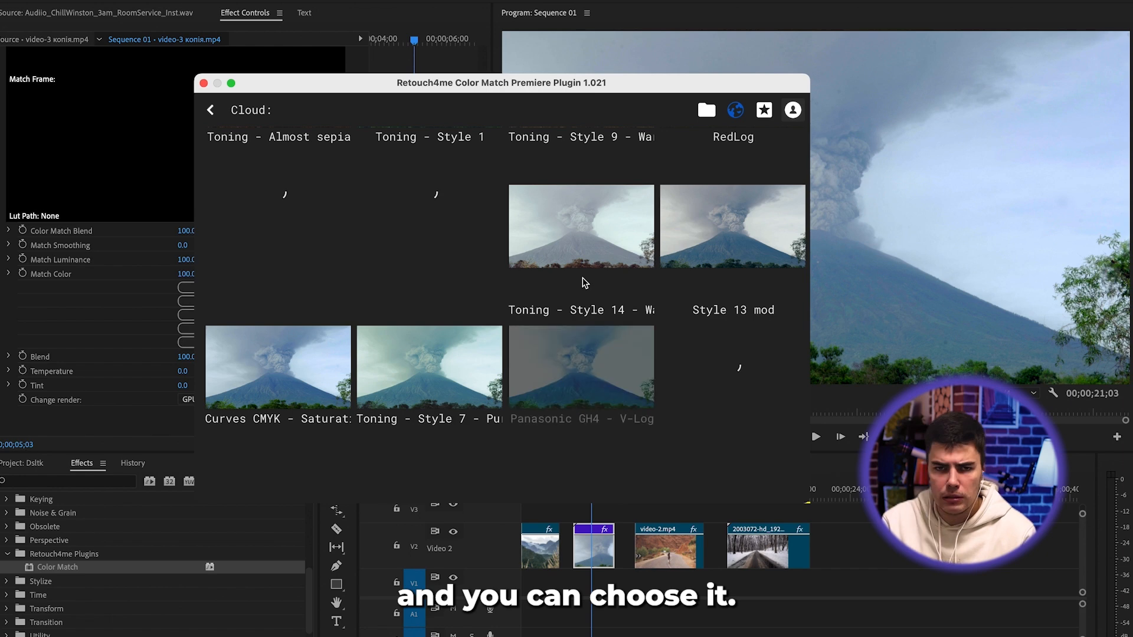
scroll(582, 282, "up", 5)
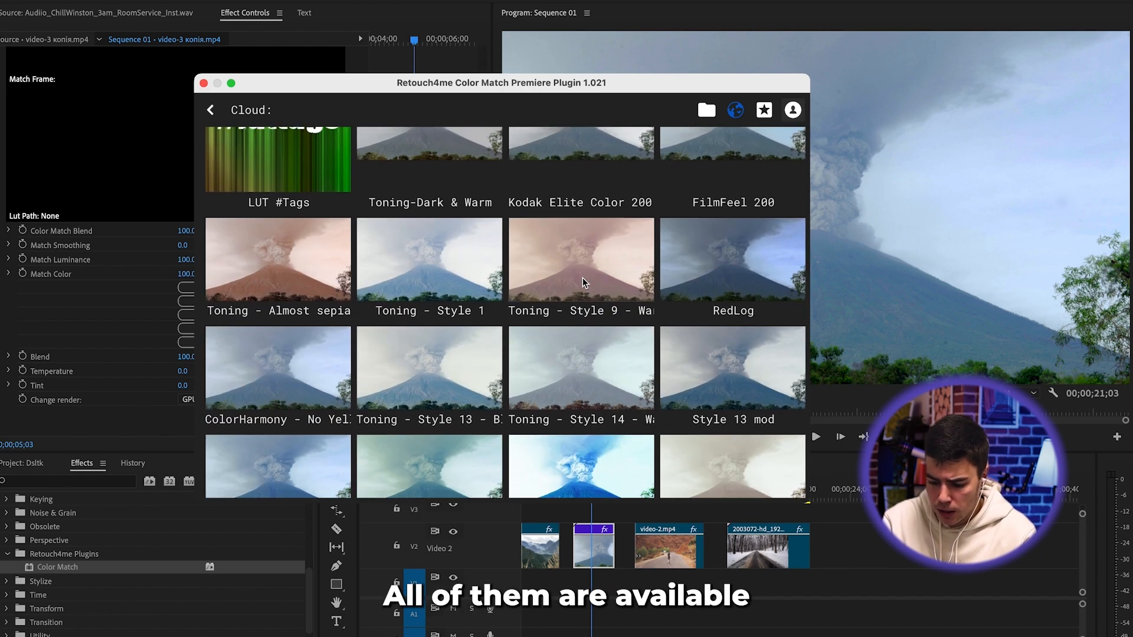
scroll(583, 282, "up", 2)
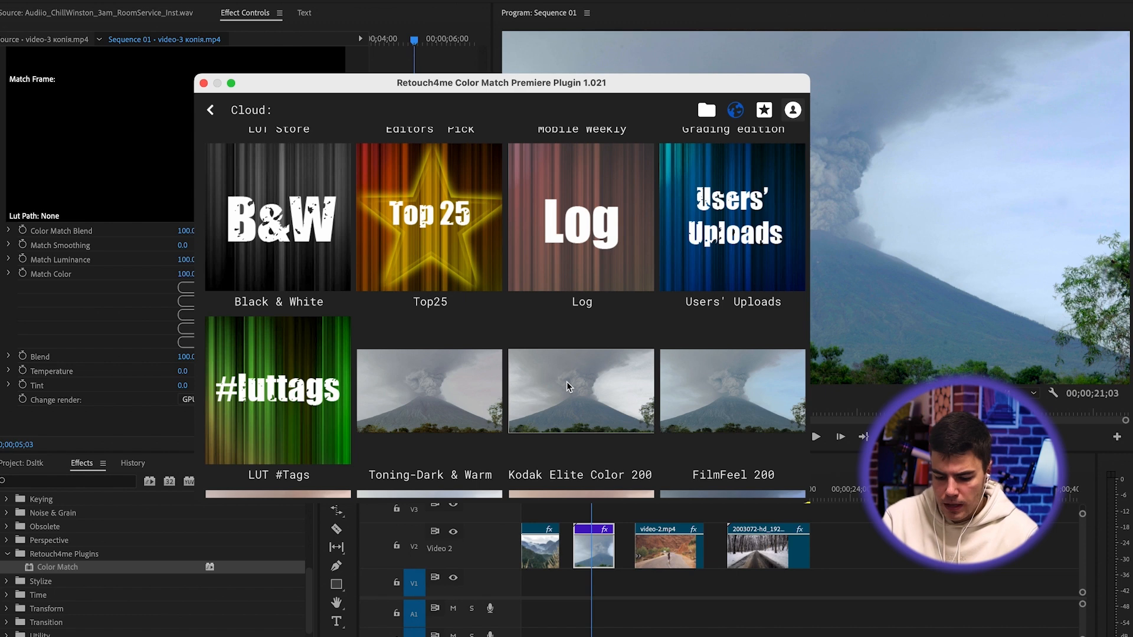
left_click(453, 396)
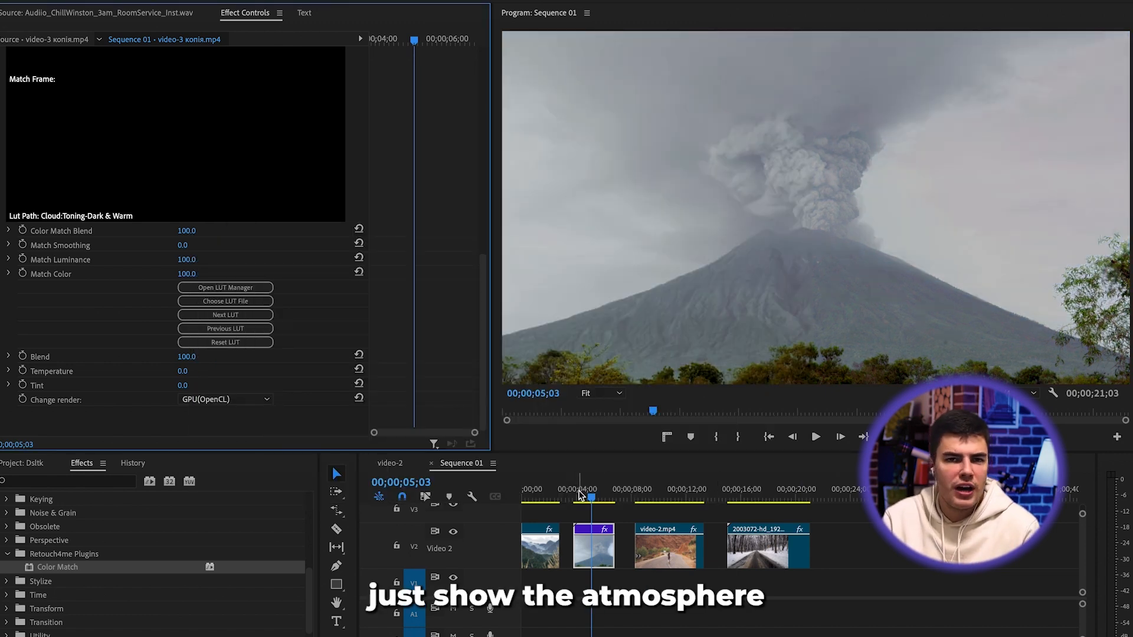
Play back the volcano clip from near its start to review the applied LUT.
left_click(580, 495)
key("space")
left_click(584, 490)
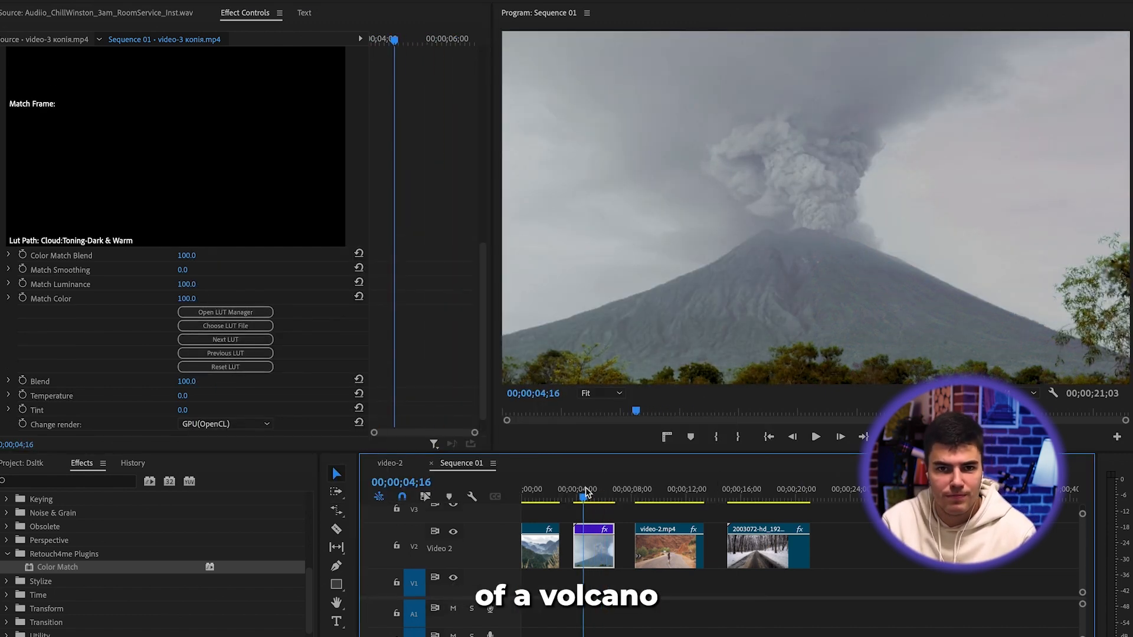